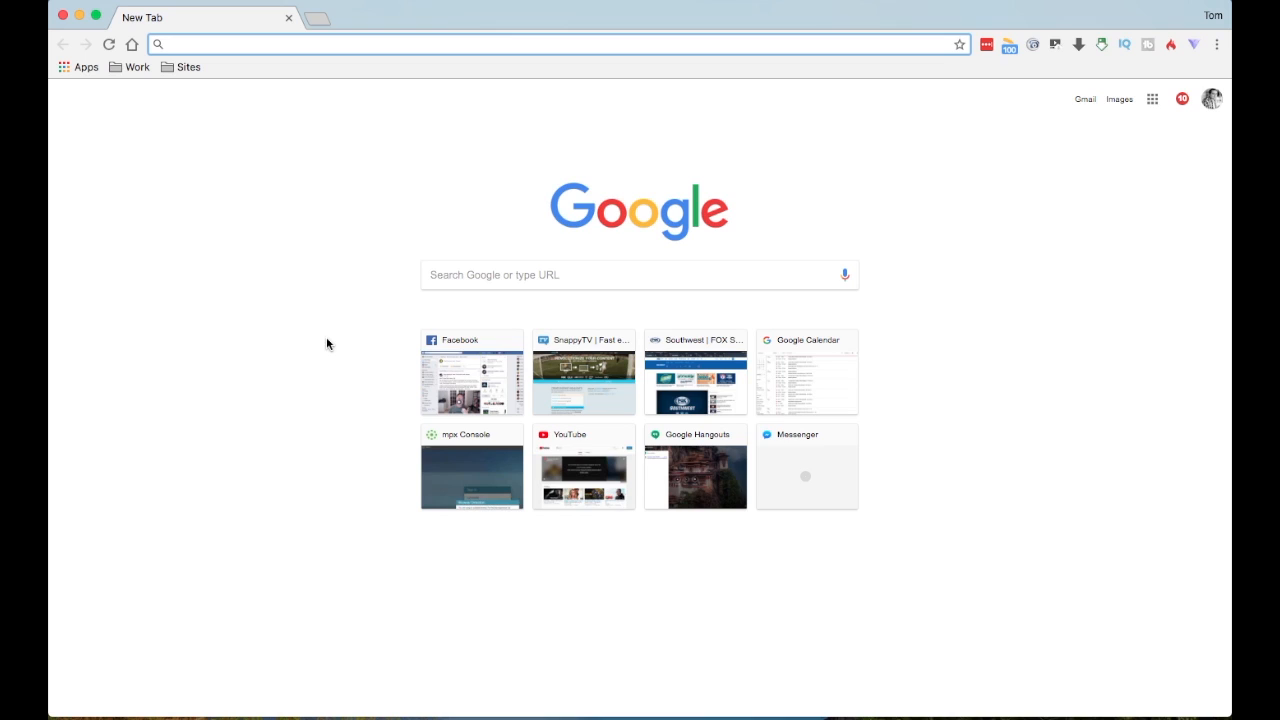
Open the Google Hangouts site at hangouts.google.com
{"action": "type", "text": "hangouts.google.com"}
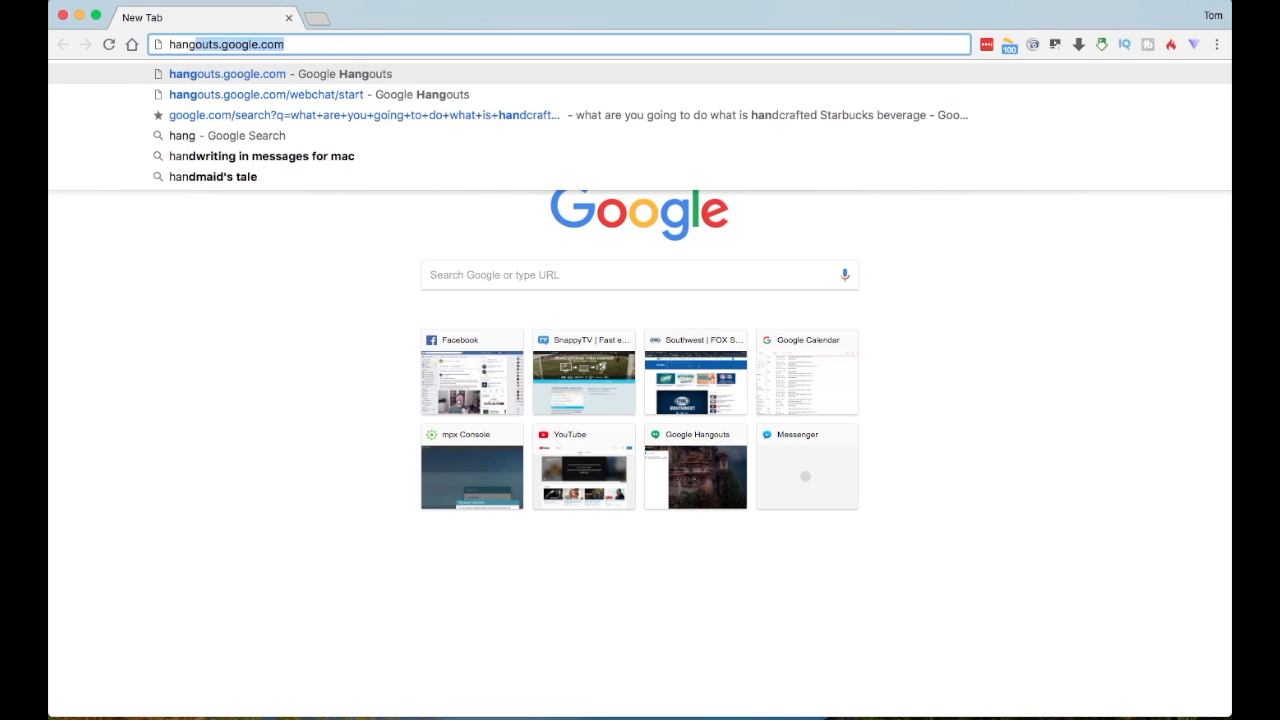
{"action": "key", "text": "Return"}
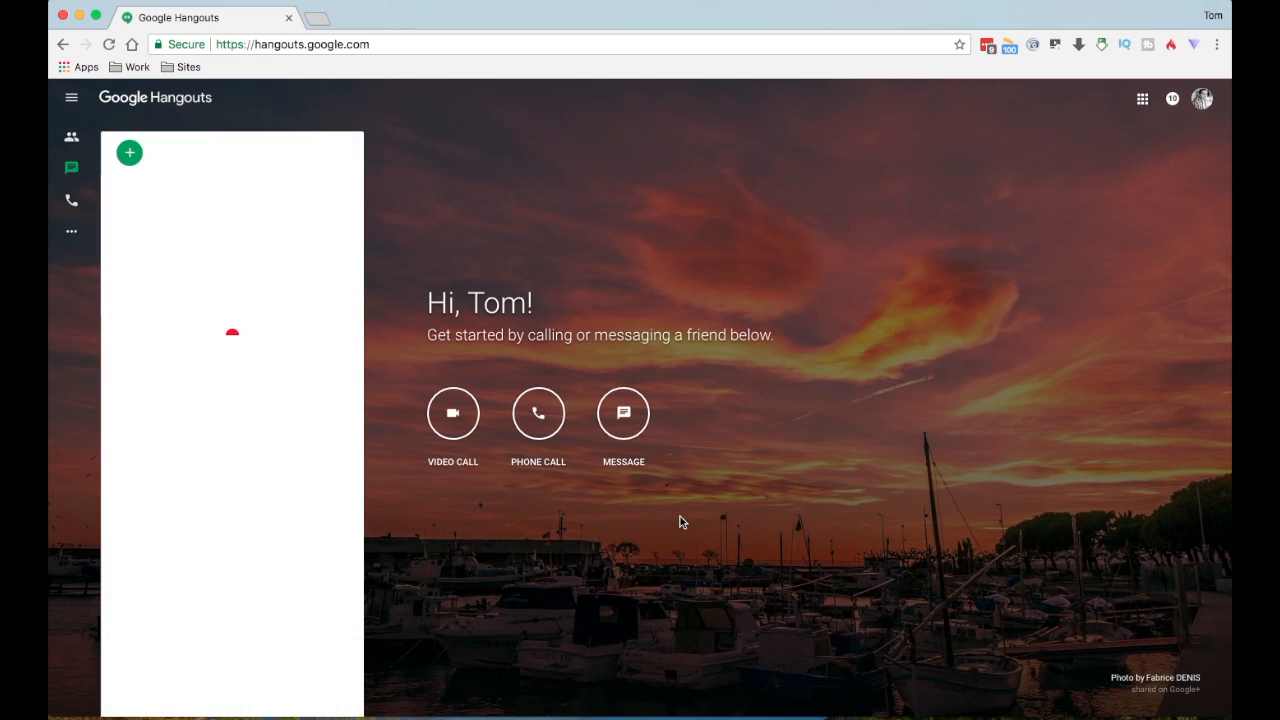
Go to youtube.com and open Creator Studio for the signed-in account
{"action": "left_click", "coordinate": [365, 41]}
{"action": "type", "text": "you"}
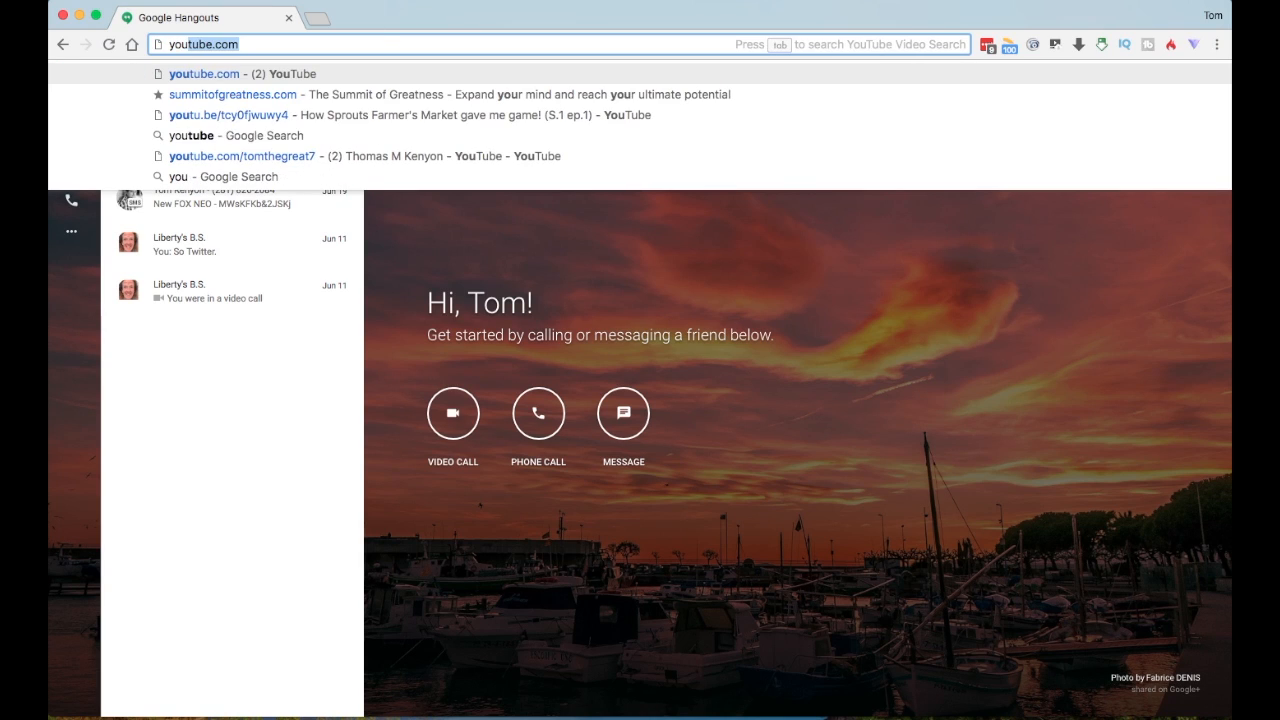
{"action": "key", "text": "Return"}
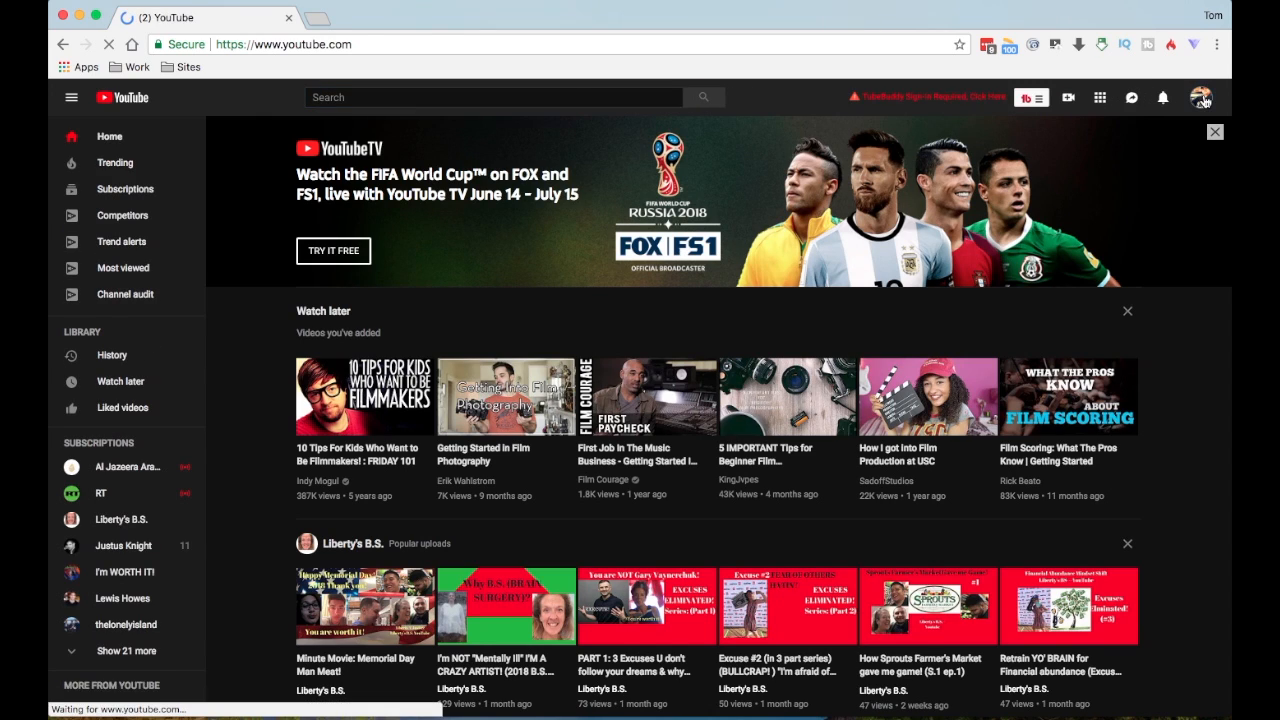
{"action": "left_click", "coordinate": [1205, 98]}
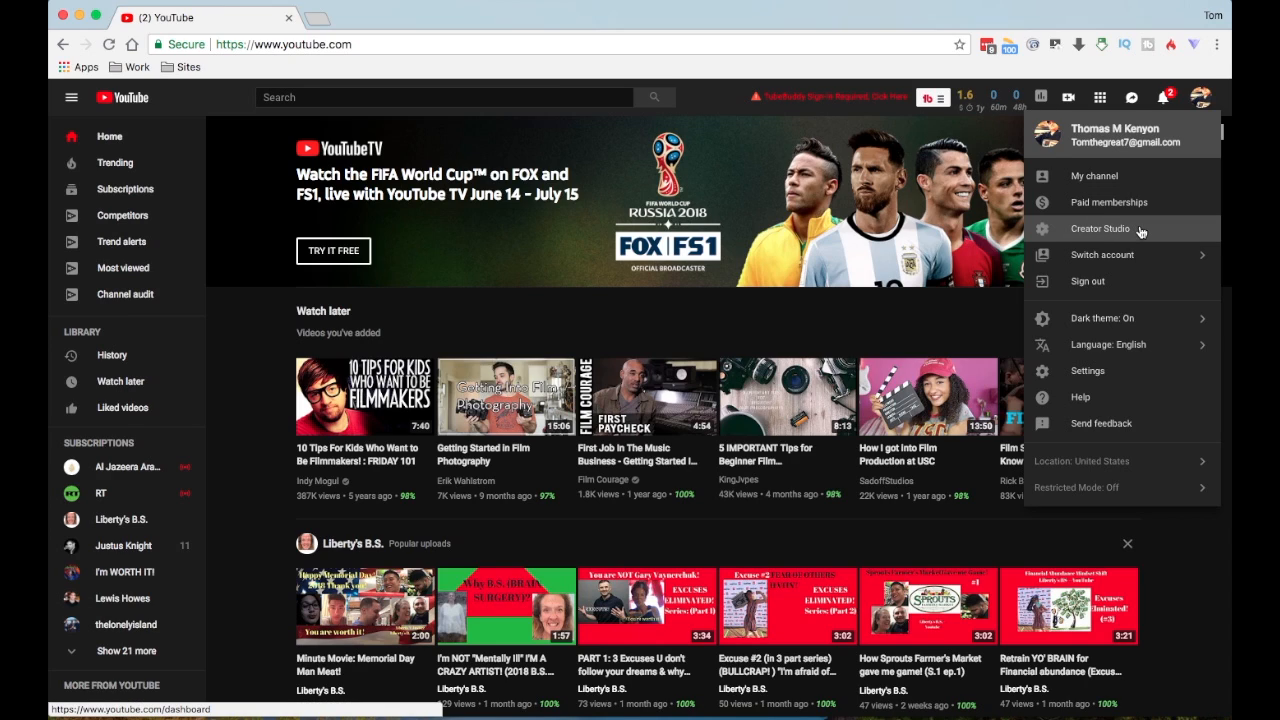
{"action": "left_click", "coordinate": [1080, 230]}
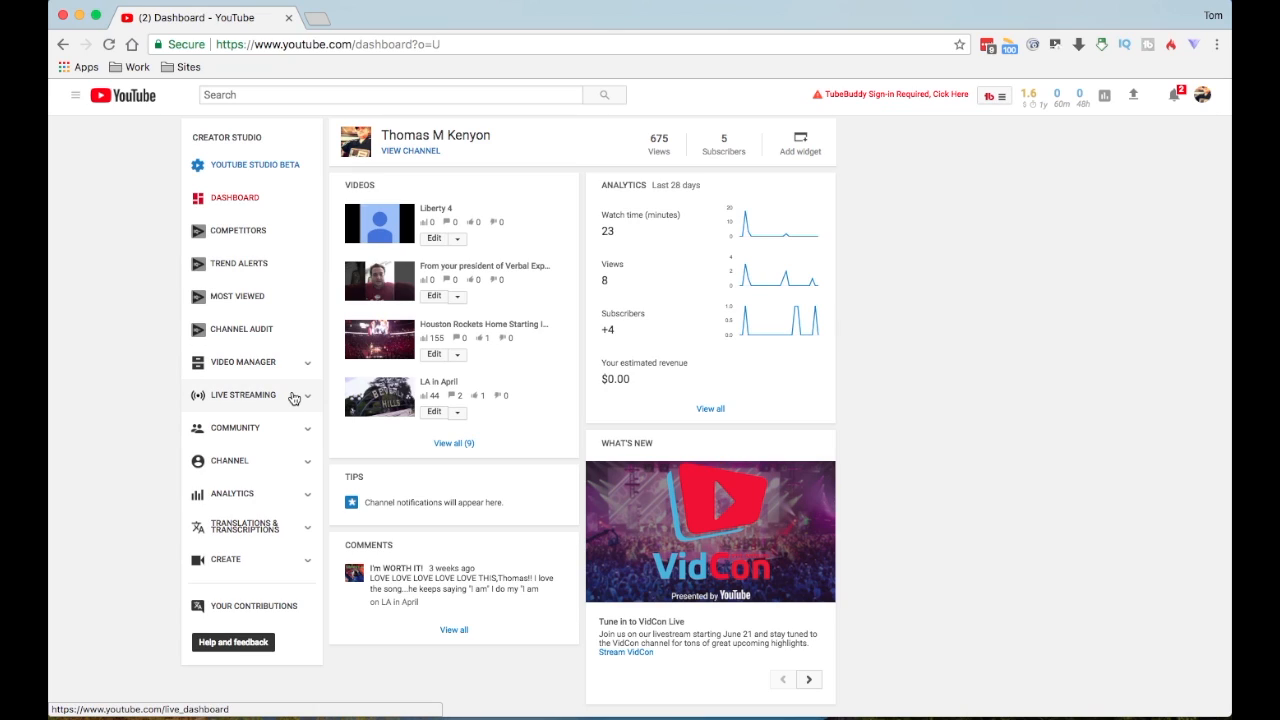
Open the Events list of the channel's Live Streaming section
{"action": "left_click", "coordinate": [310, 398]}
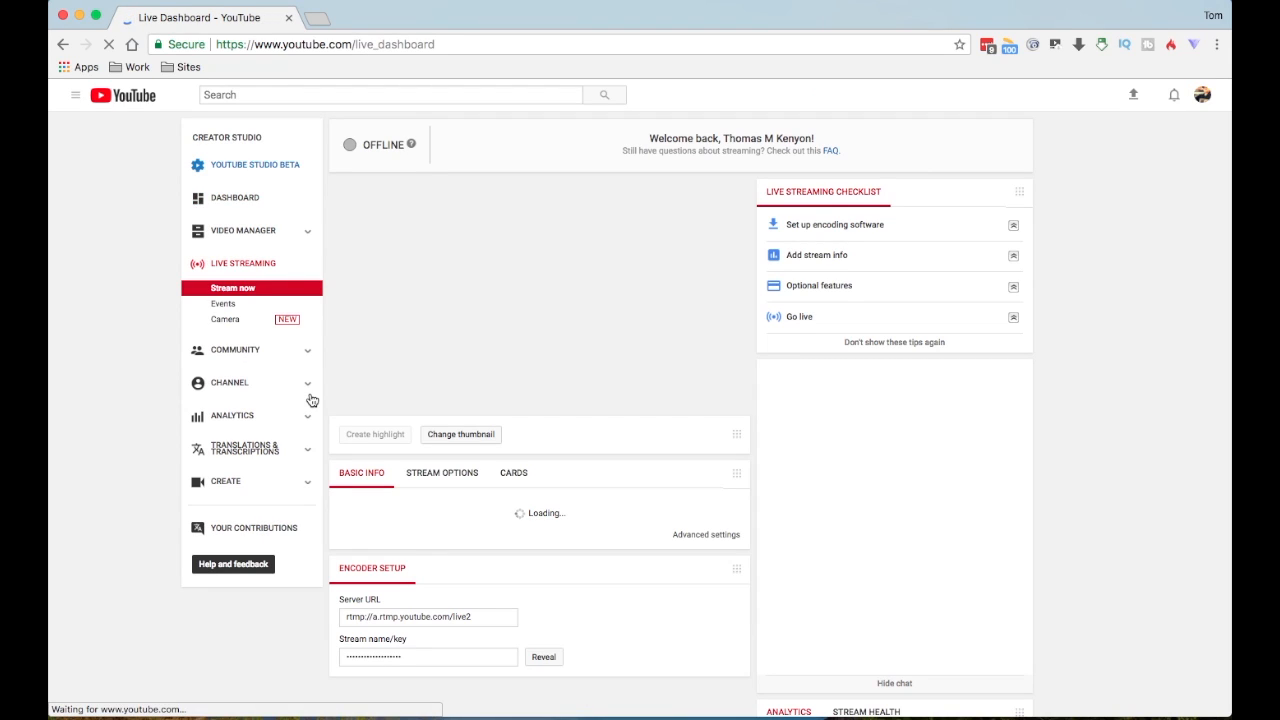
{"action": "left_click", "coordinate": [226, 298]}
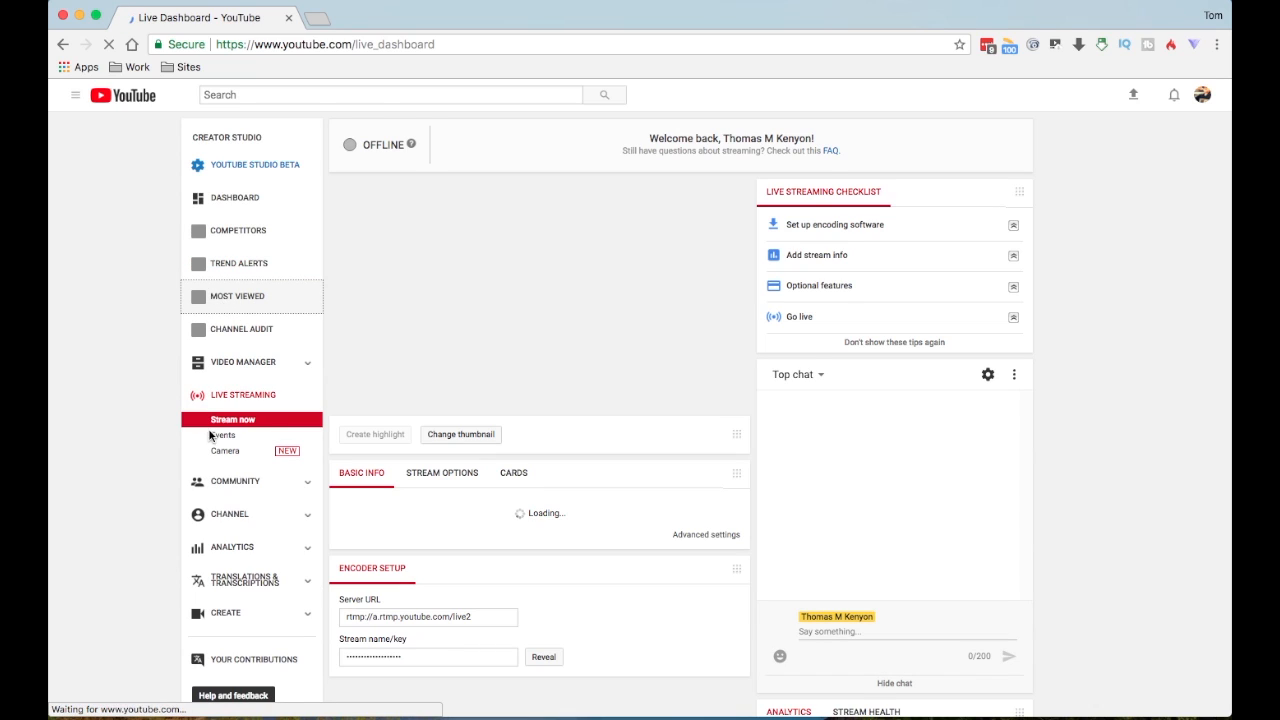
{"action": "left_click", "coordinate": [119, 428]}
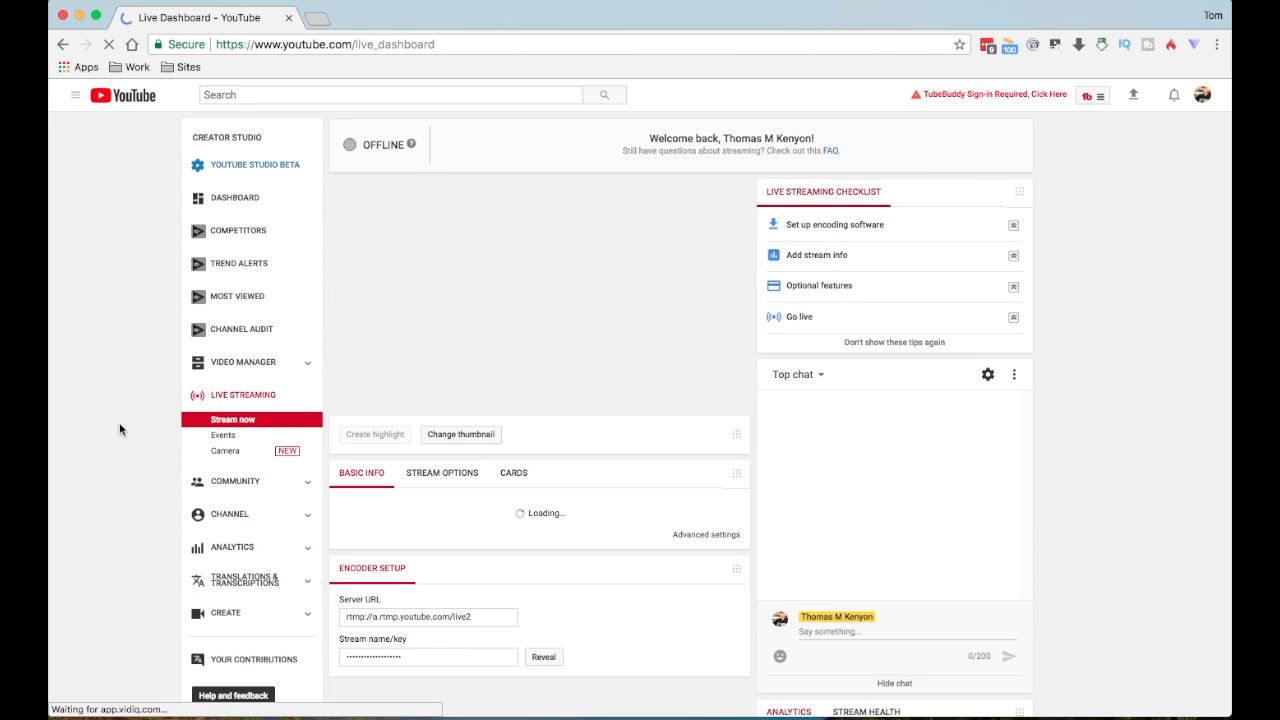
{"action": "left_click", "coordinate": [228, 443]}
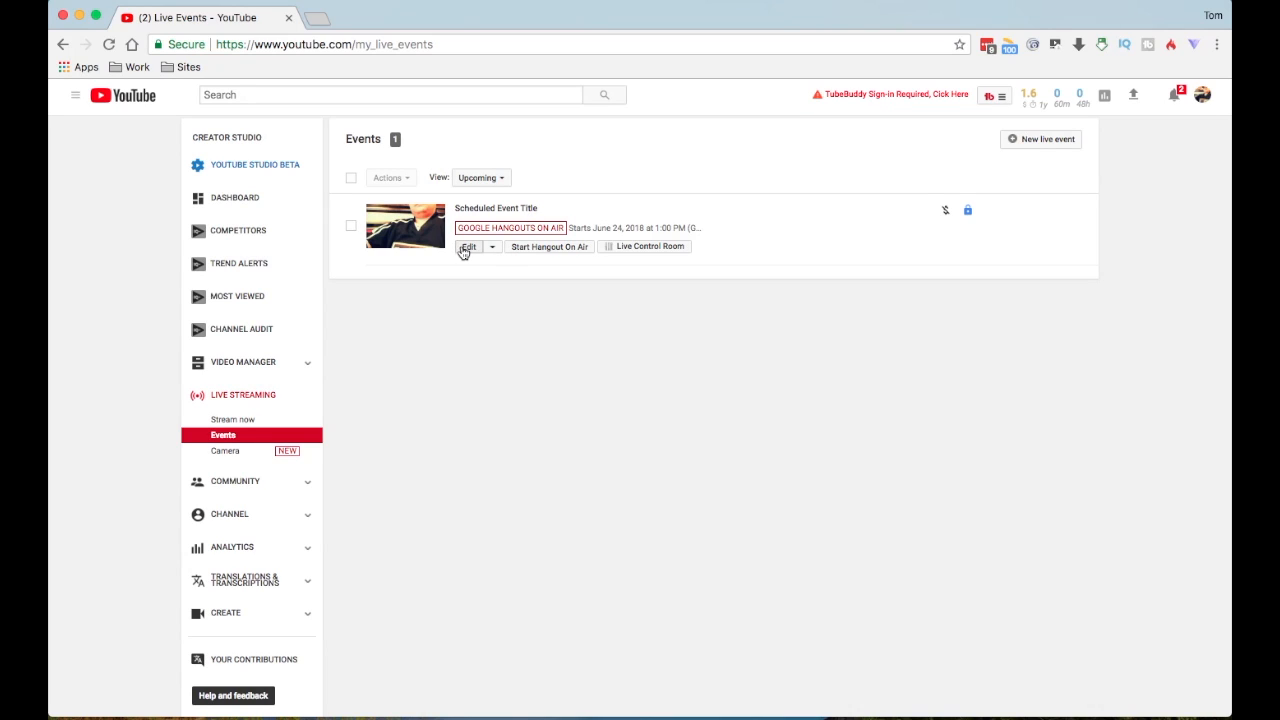
Start a new live event and examine its basic info fields: title, date, start time, description, tags and privacy options
{"action": "left_click", "coordinate": [1045, 140]}
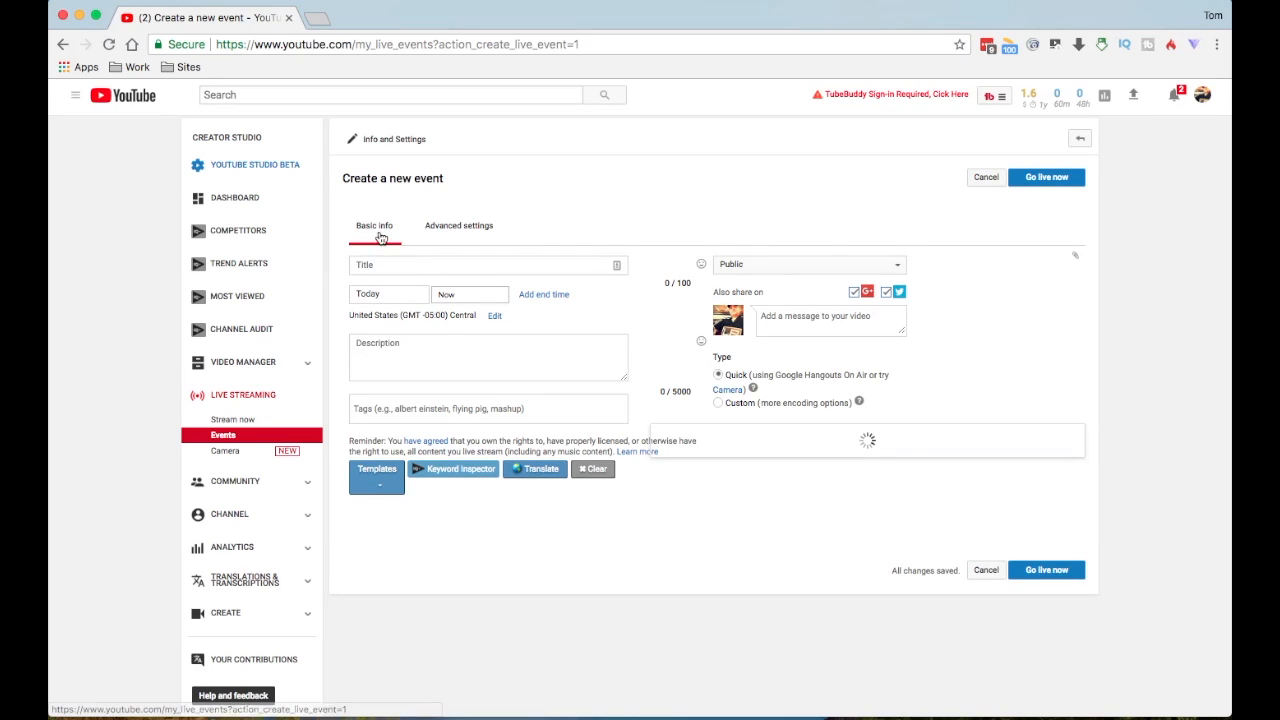
{"action": "left_click", "coordinate": [361, 265]}
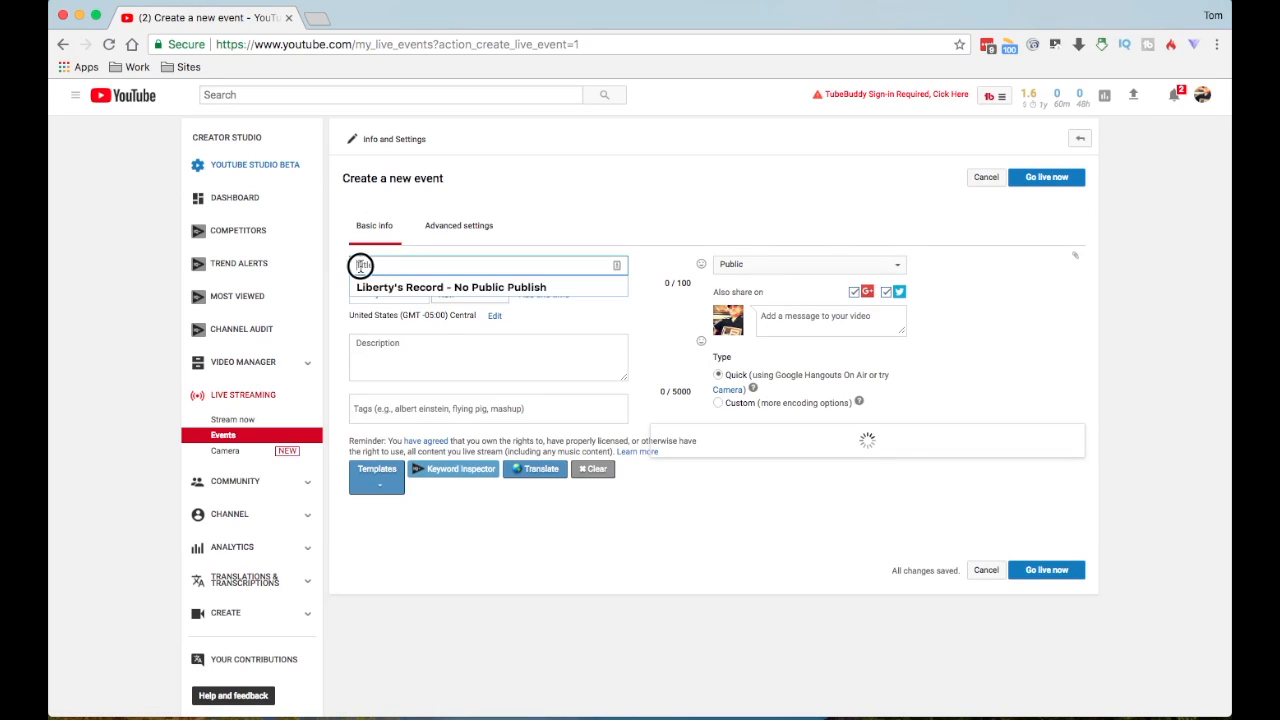
{"action": "left_click", "coordinate": [419, 347]}
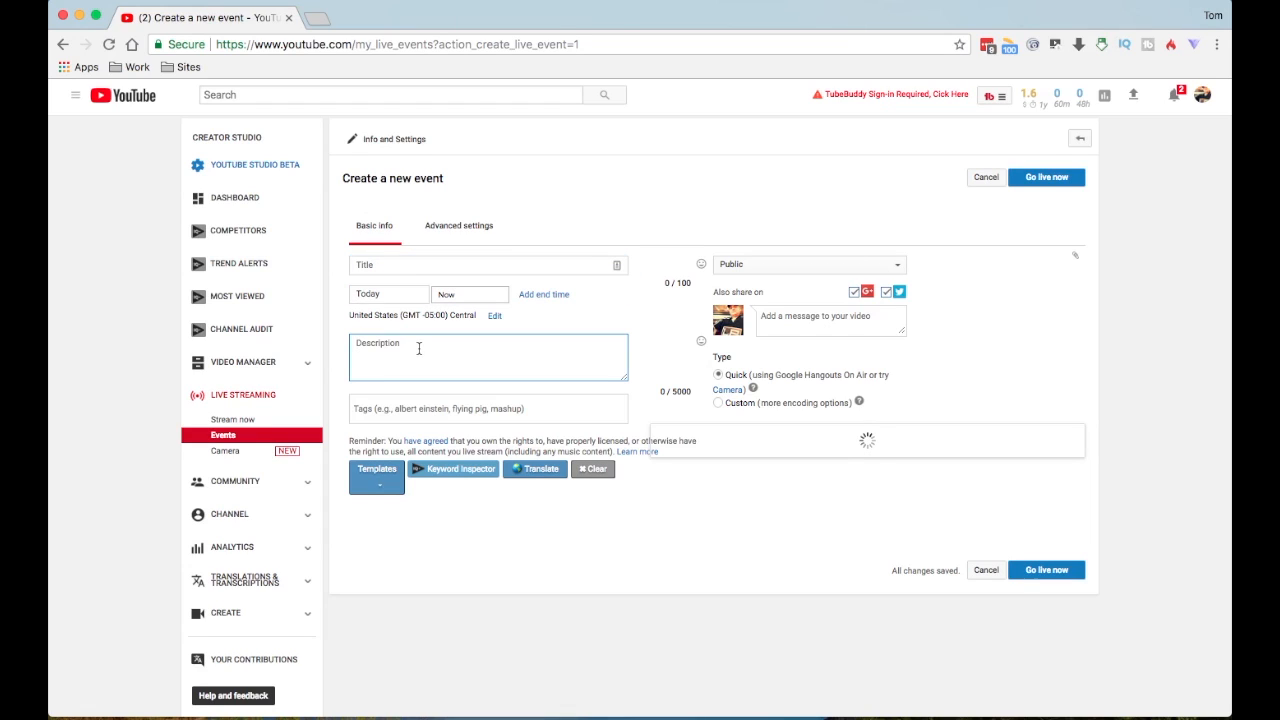
{"action": "left_click", "coordinate": [462, 294]}
{"action": "scroll", "coordinate": [465, 388], "scroll_direction": "down", "scroll_amount": 5}
{"action": "left_click", "coordinate": [401, 293]}
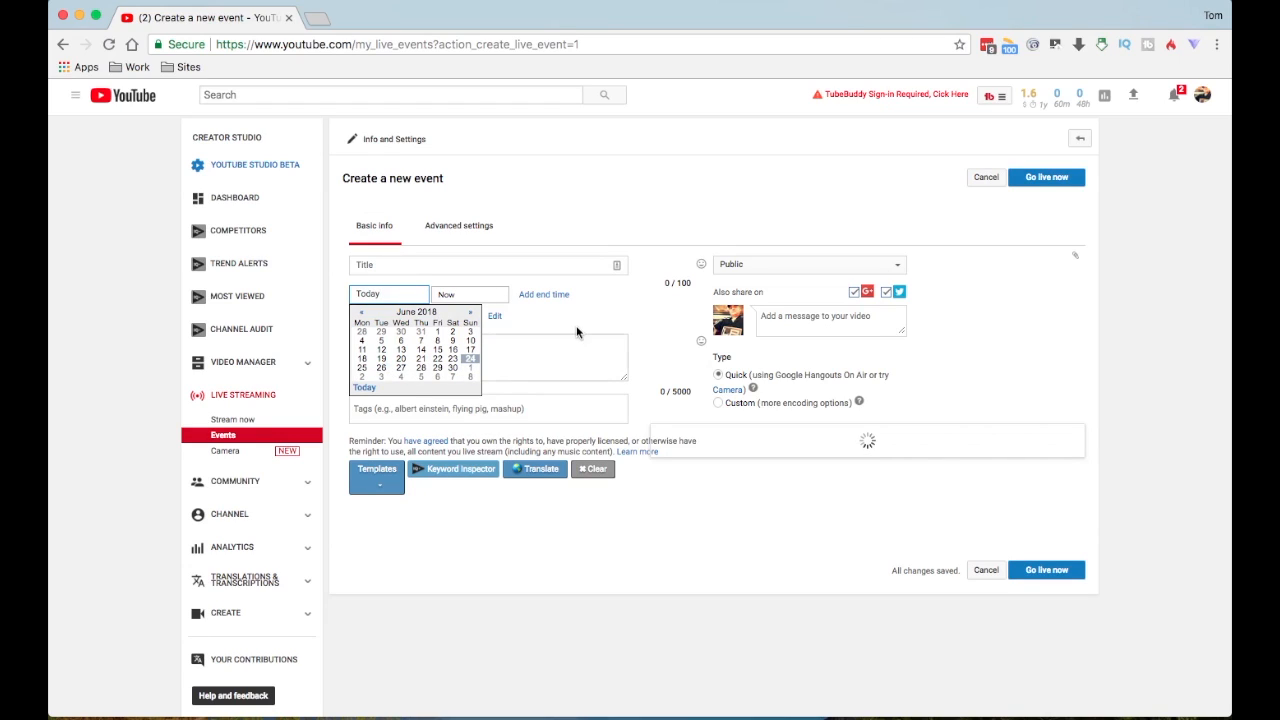
{"action": "left_click", "coordinate": [578, 332]}
{"action": "left_click", "coordinate": [376, 345]}
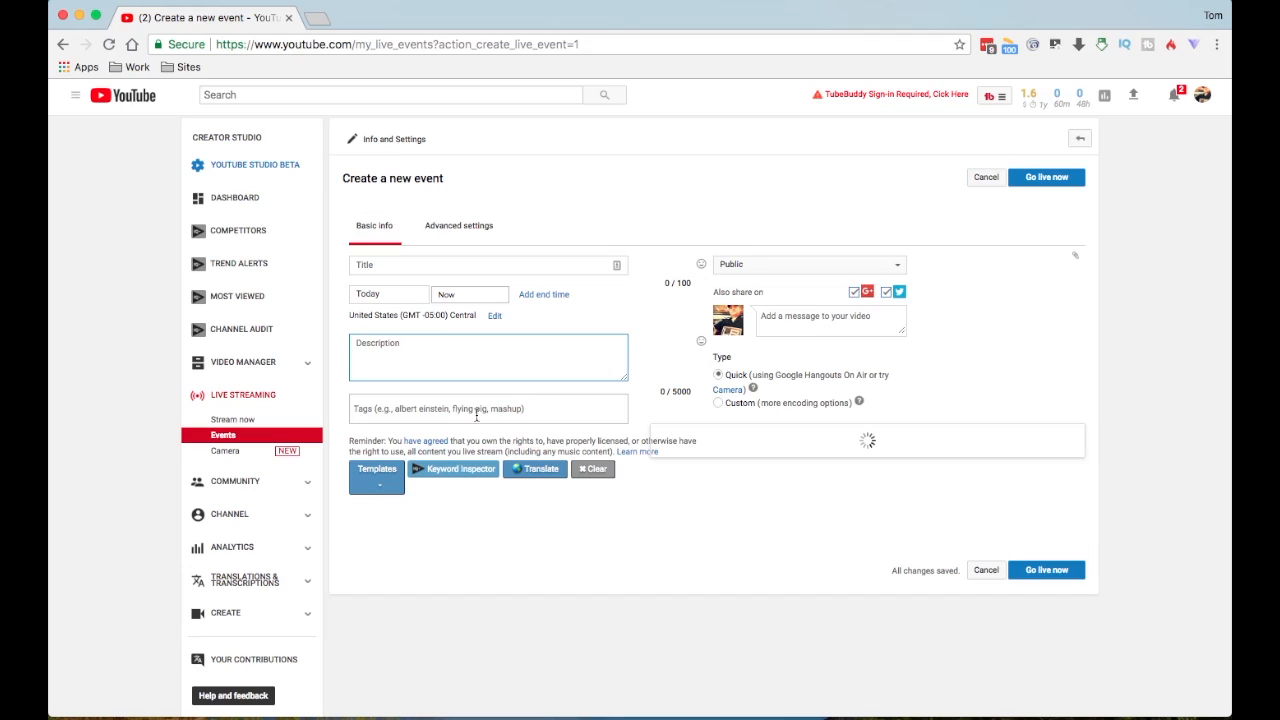
{"action": "left_click", "coordinate": [544, 410]}
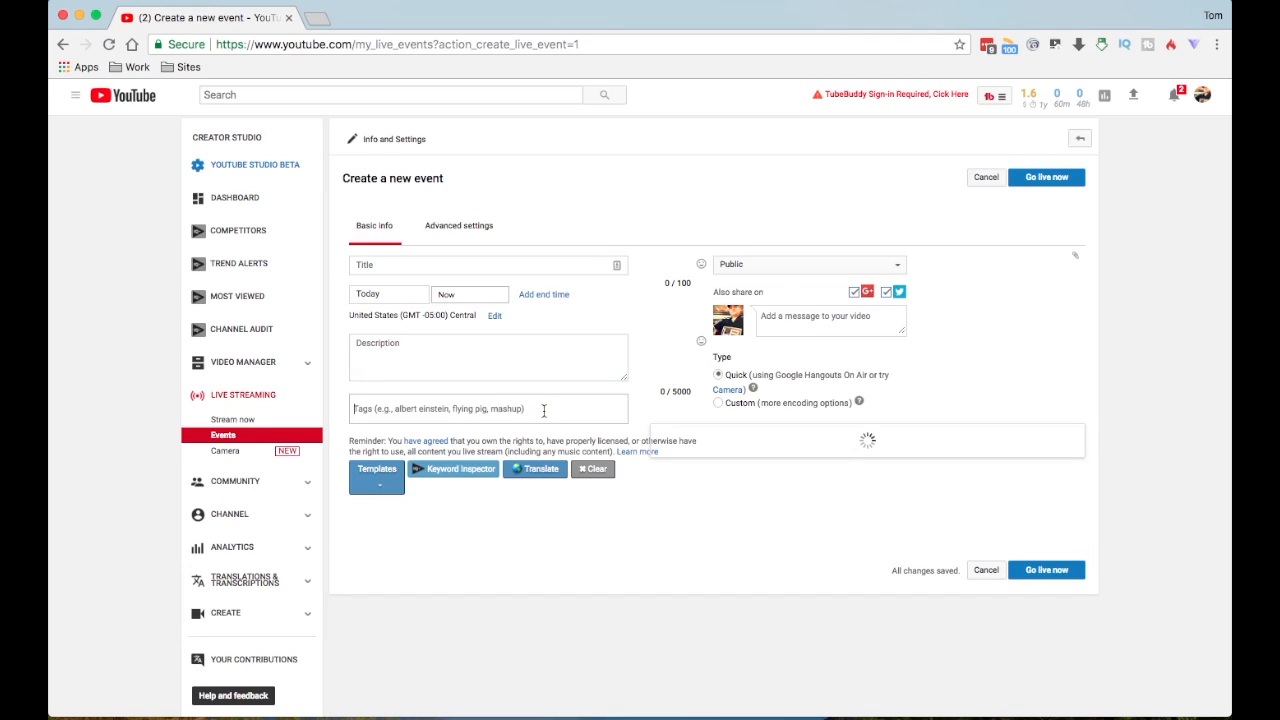
{"action": "left_click", "coordinate": [763, 265]}
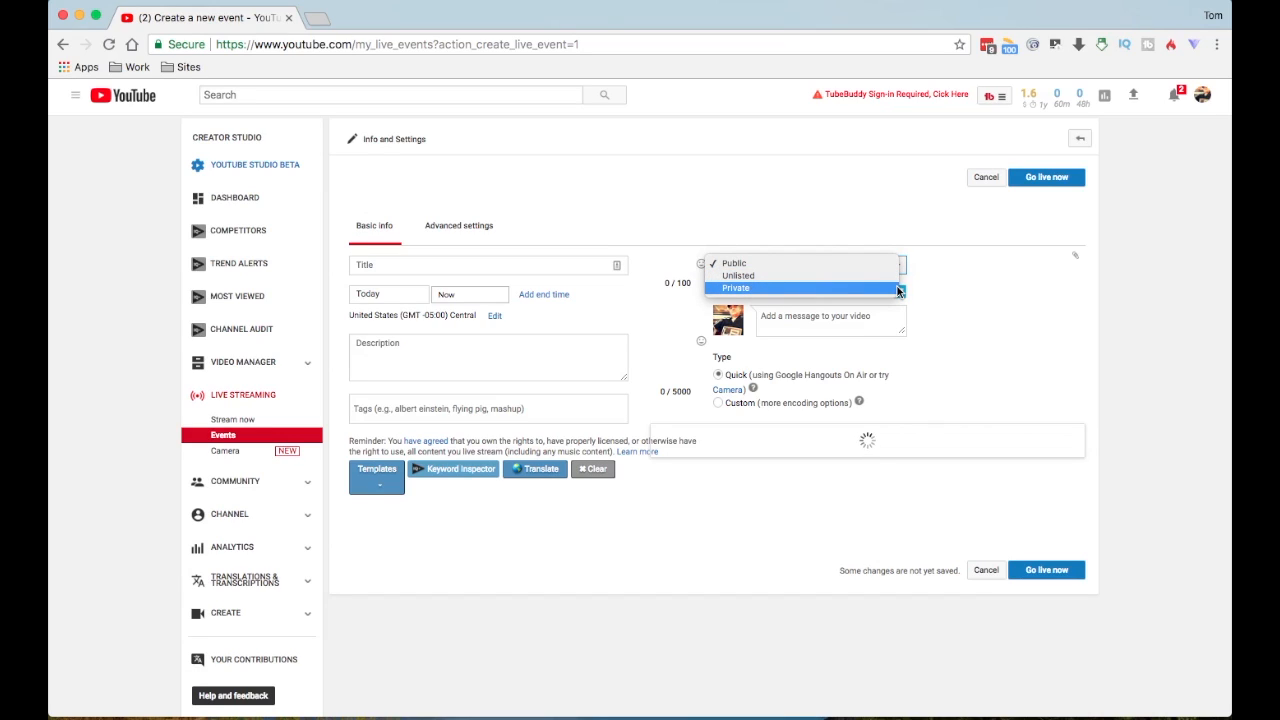
{"action": "left_click", "coordinate": [963, 292]}
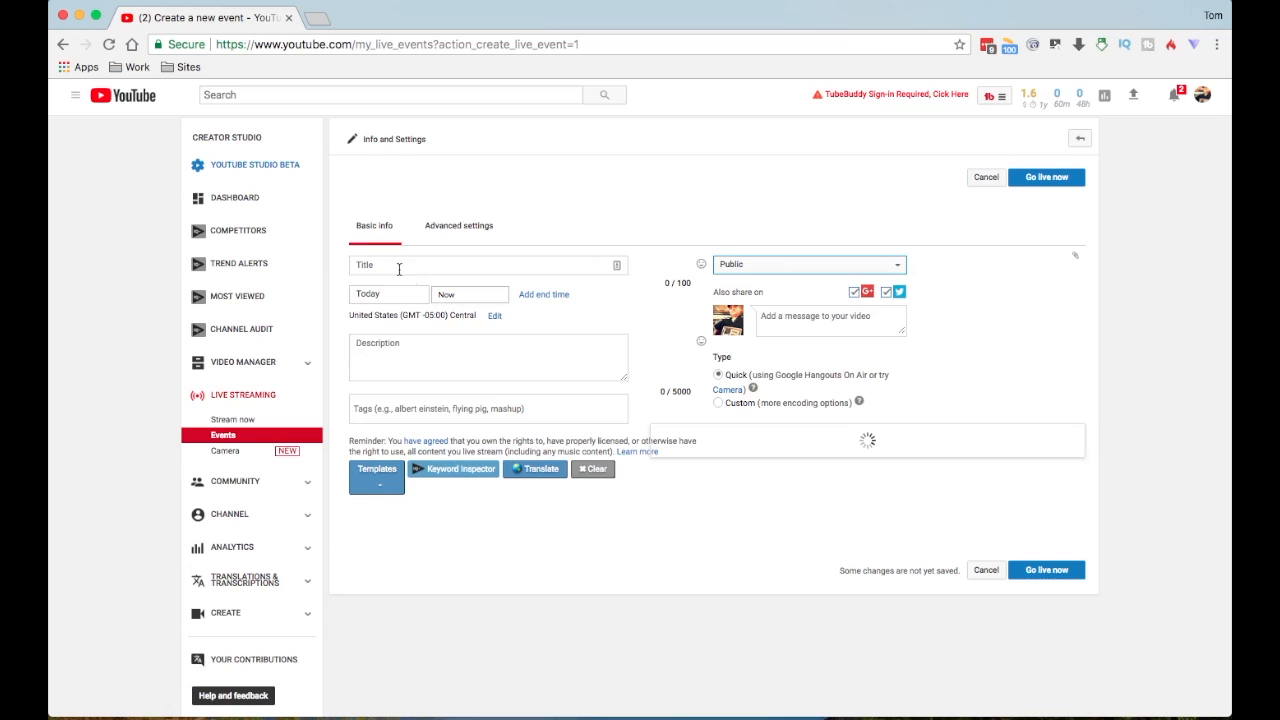
Review the new event's advanced settings, from chat and promotions to stream optimizations
{"action": "left_click", "coordinate": [468, 226]}
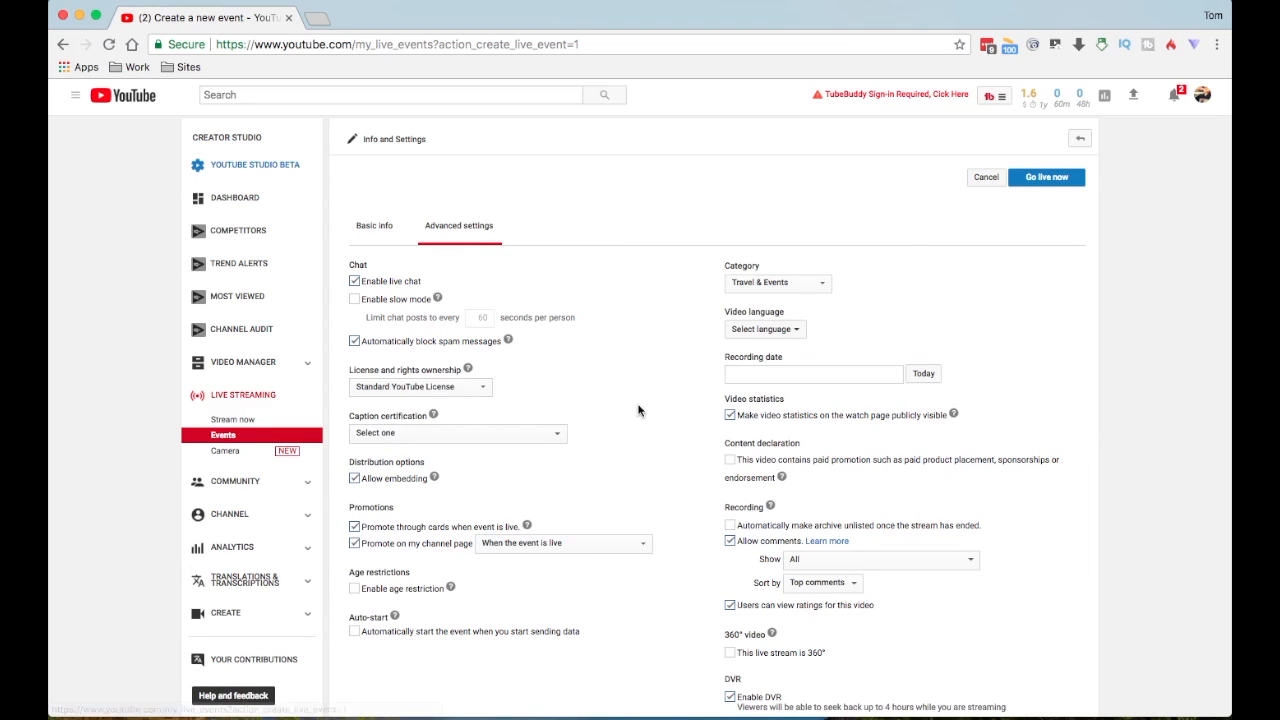
{"action": "scroll", "coordinate": [637, 408], "scroll_direction": "down", "scroll_amount": 5}
{"action": "scroll", "coordinate": [637, 408], "scroll_direction": "up", "scroll_amount": 2}
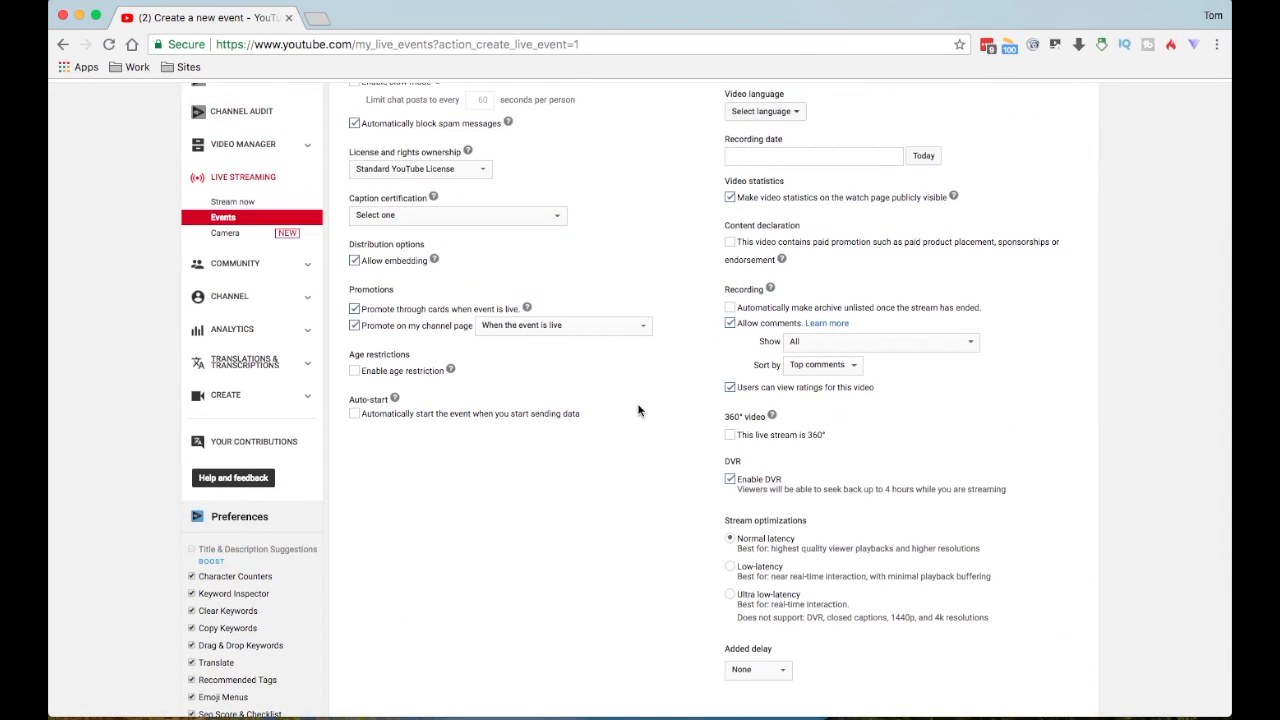
{"action": "scroll", "coordinate": [640, 405], "scroll_direction": "up", "scroll_amount": 4}
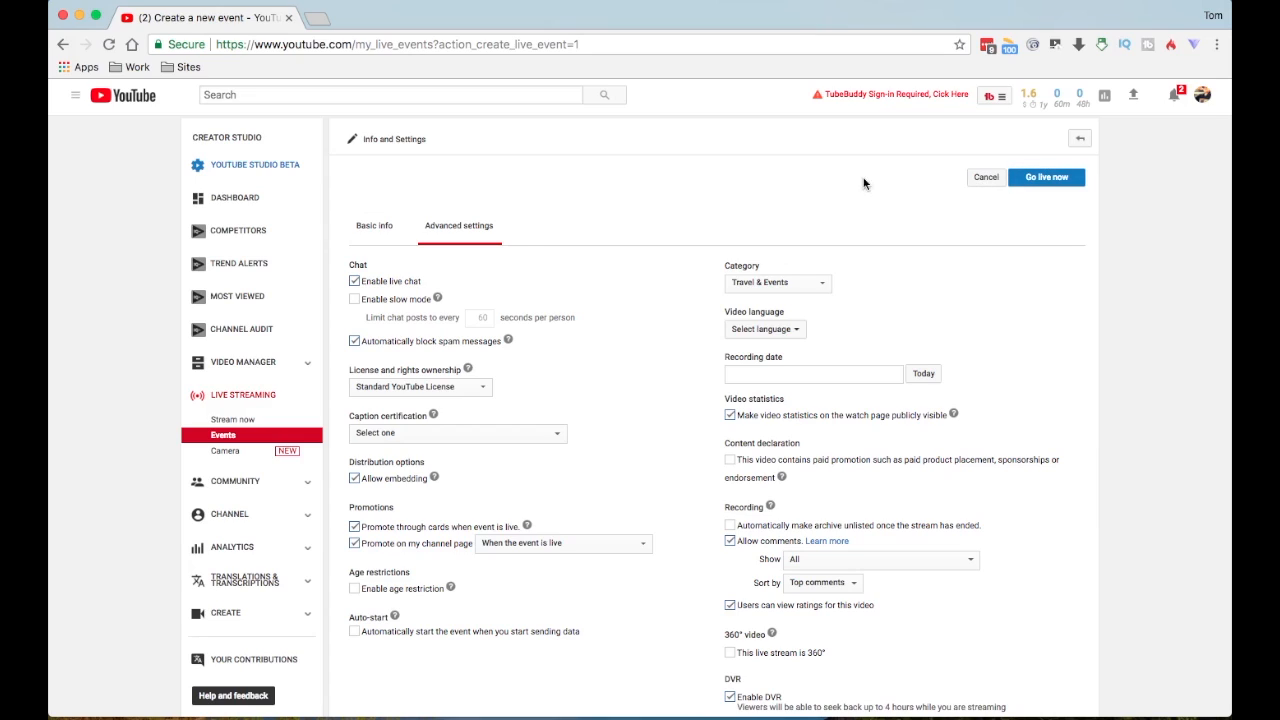
Set the new event's start time to 7:00 PM in the basic info
{"action": "left_click", "coordinate": [366, 229]}
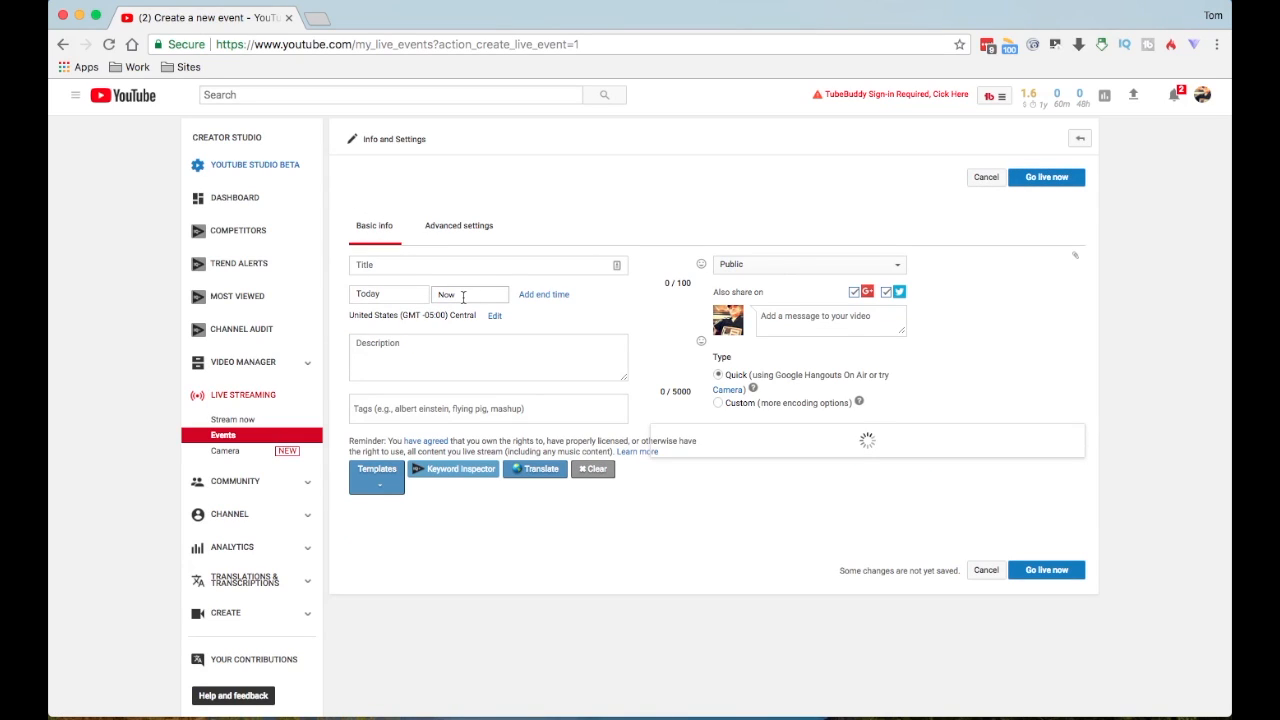
{"action": "left_click", "coordinate": [463, 297]}
{"action": "scroll", "coordinate": [475, 400], "scroll_direction": "down", "scroll_amount": 10}
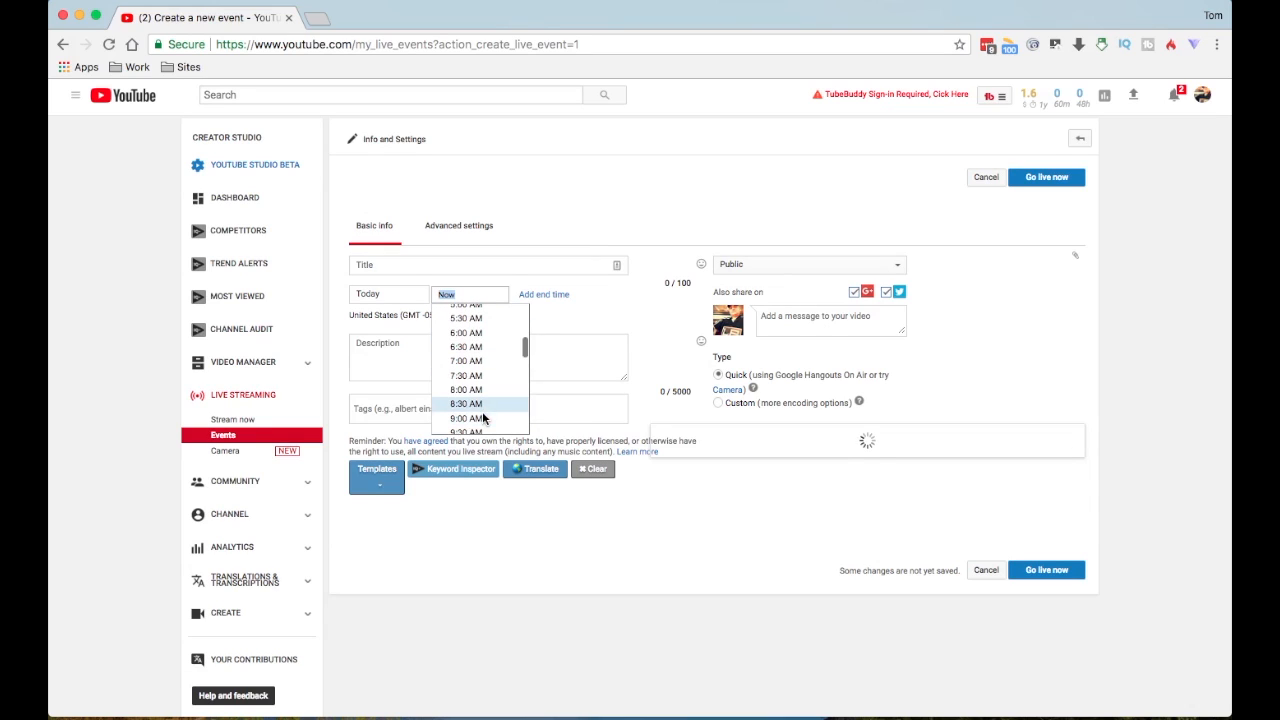
{"action": "left_click", "coordinate": [477, 403]}
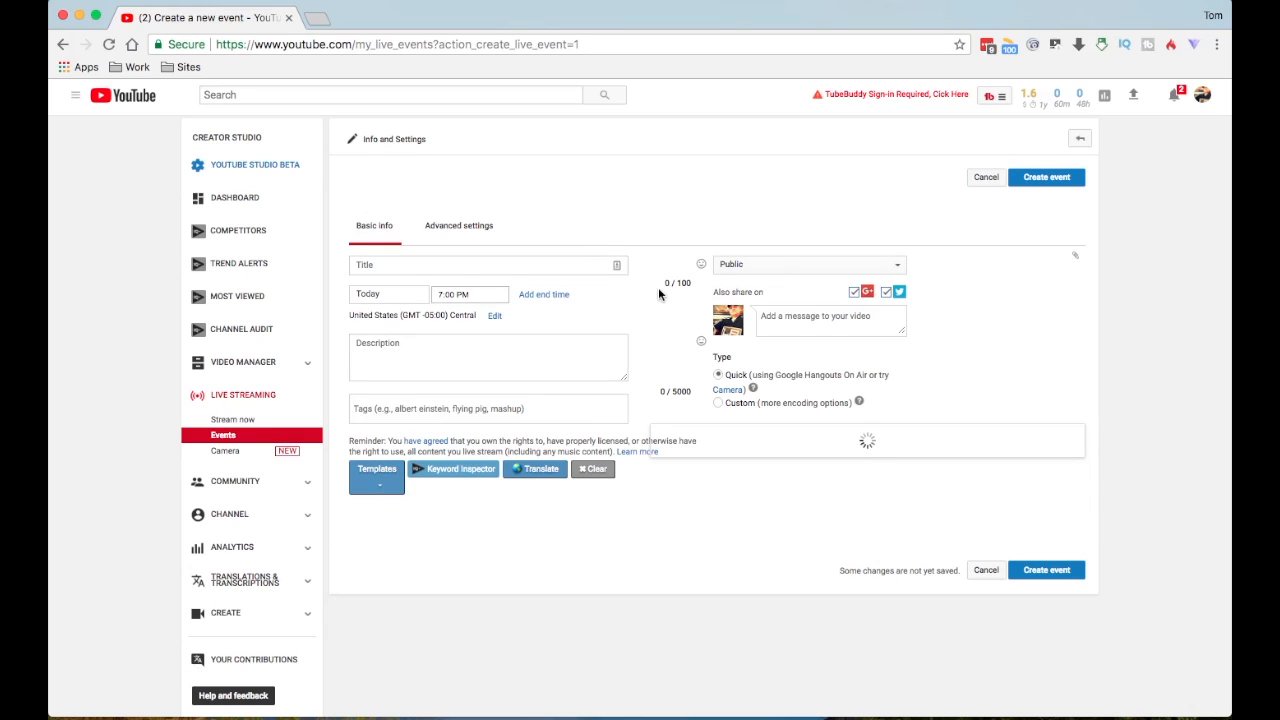
Discard the new event and leave its form without saving the changes
{"action": "left_click", "coordinate": [463, 230]}
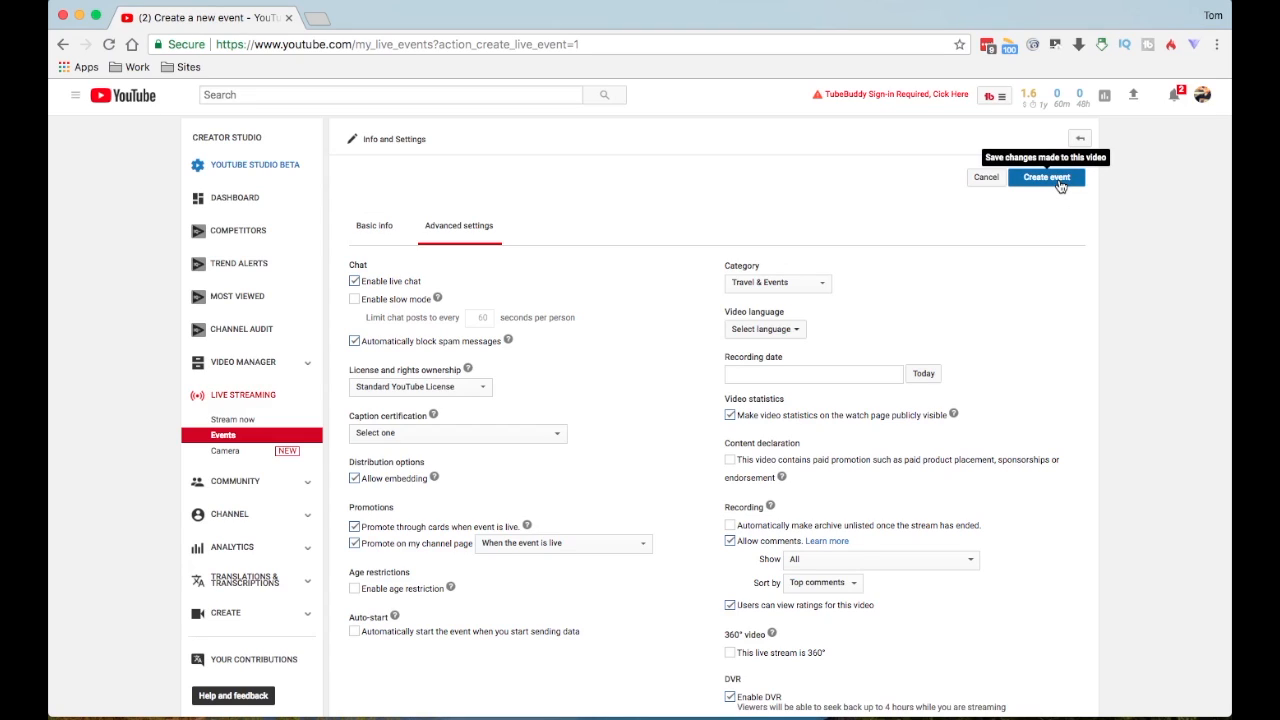
{"action": "left_click", "coordinate": [986, 178]}
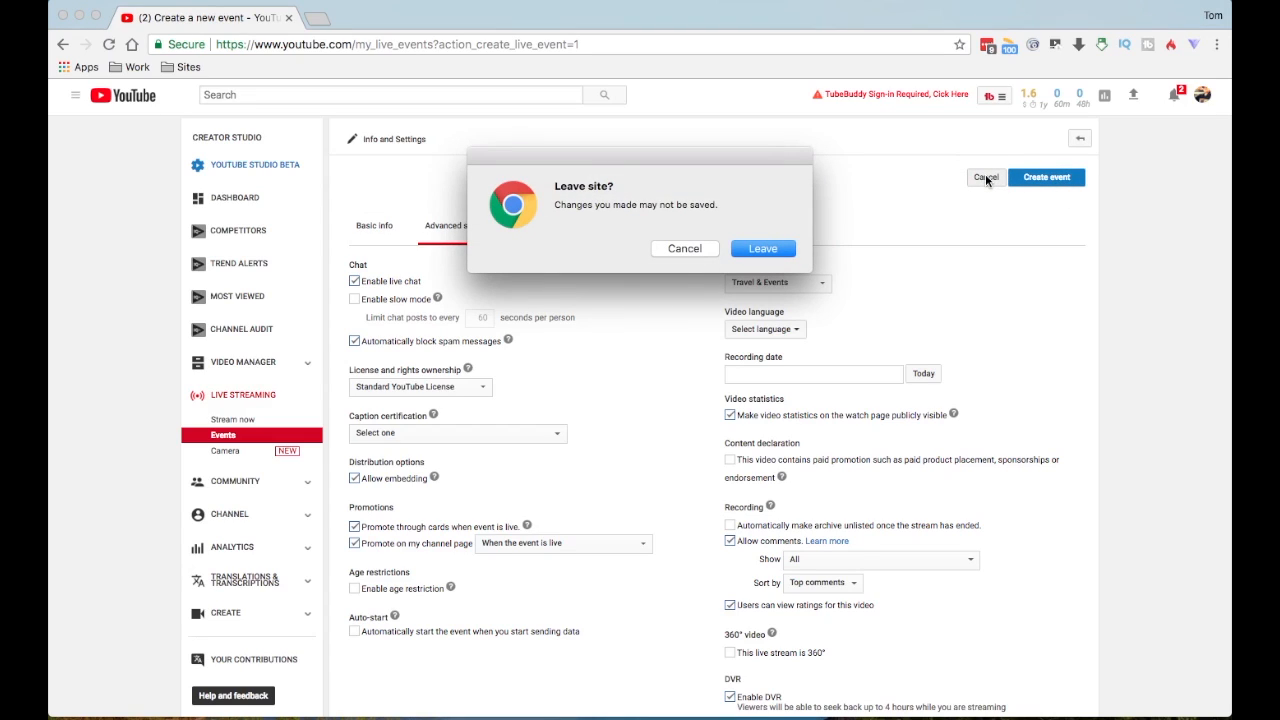
{"action": "left_click", "coordinate": [770, 250]}
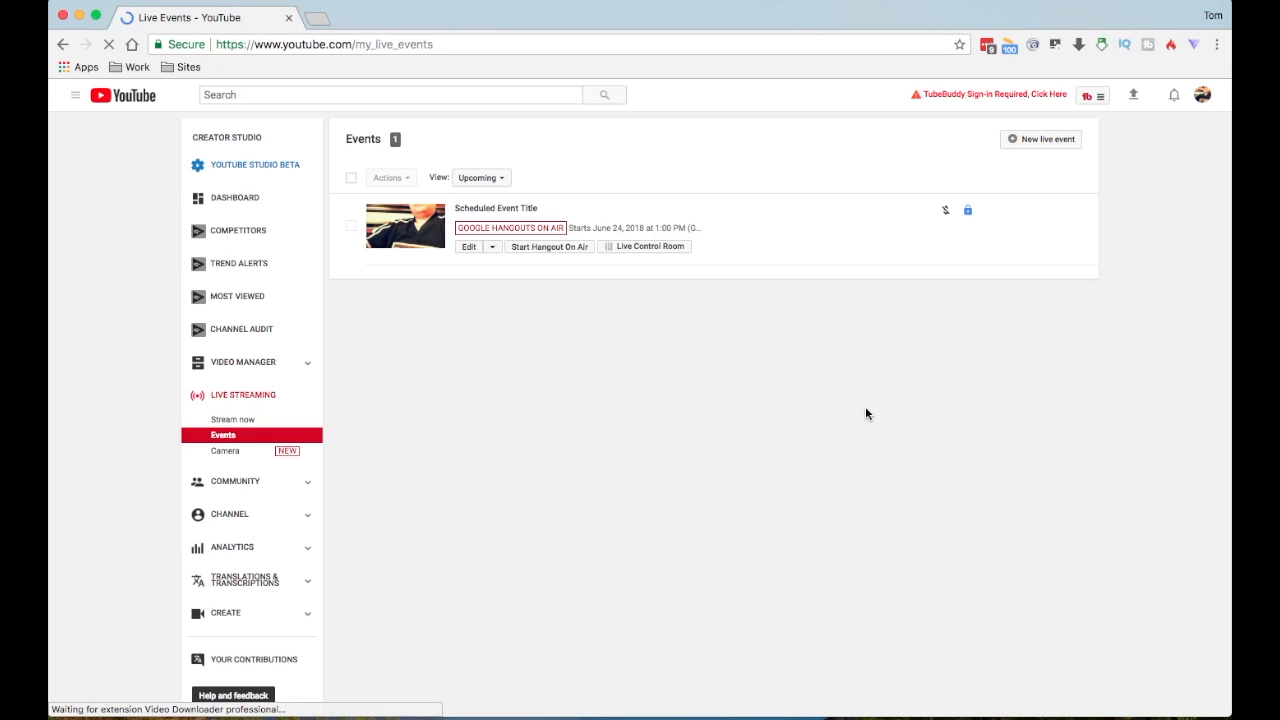
Start the Hangout On Air for the existing scheduled event and enlarge its window to fill the screen
{"action": "left_click", "coordinate": [549, 247]}
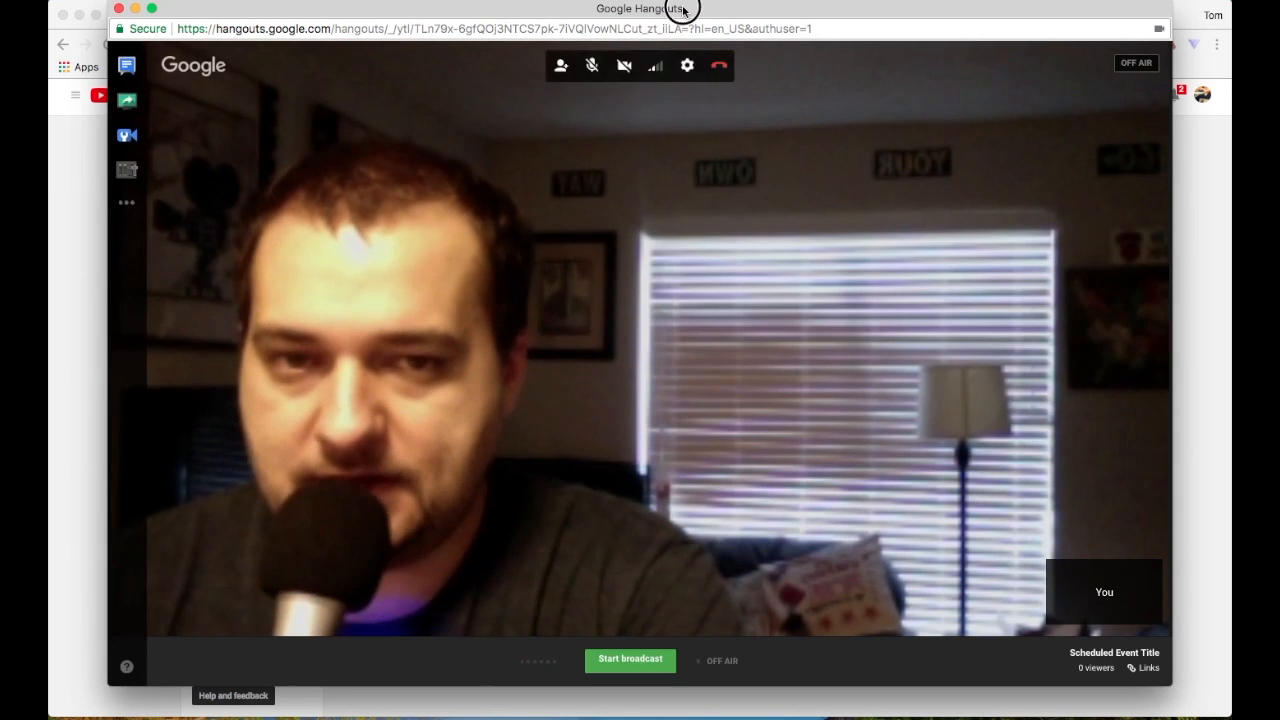
{"action": "double_click", "coordinate": [686, 11]}
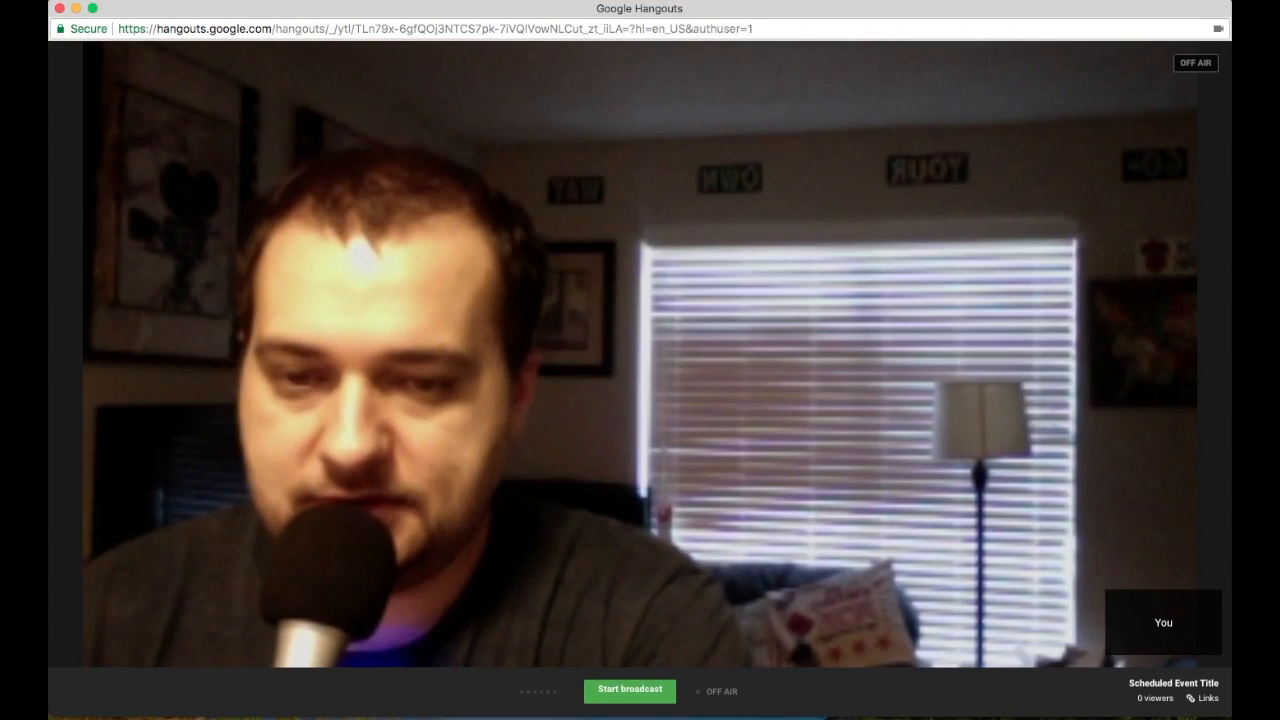